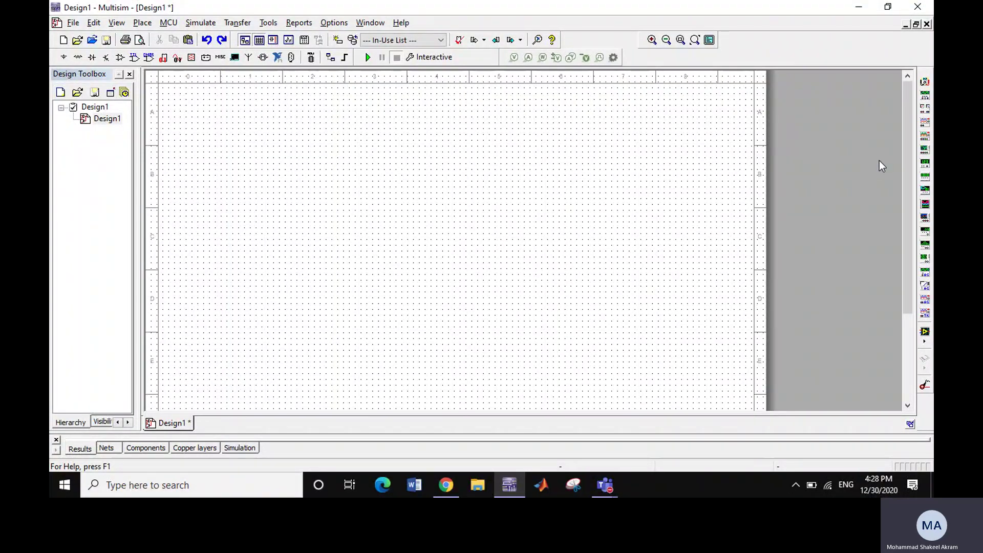
- Open the Sheet Properties dialog from the schematic canvas's context menu
drag(905, 132, 881, 96)
right_click(555, 179)
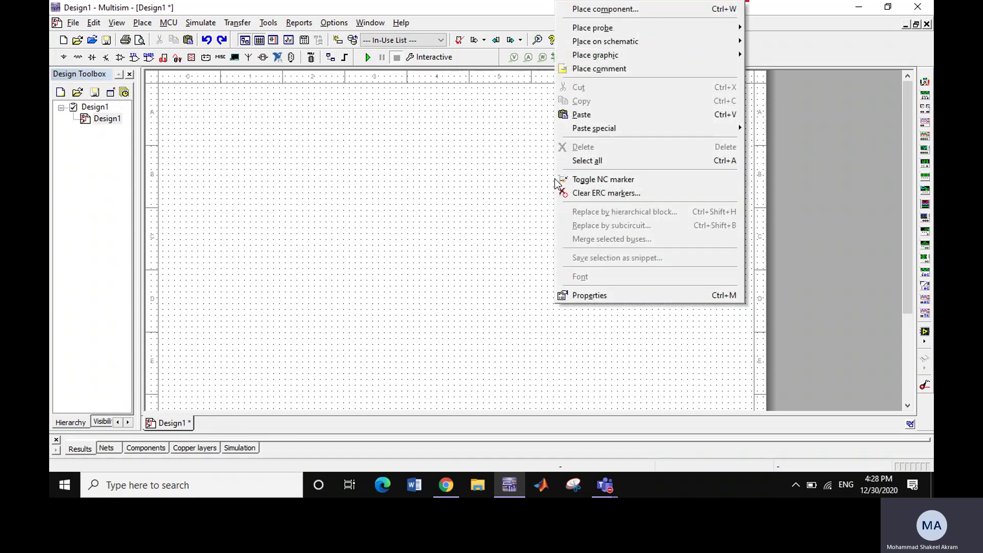
click(591, 296)
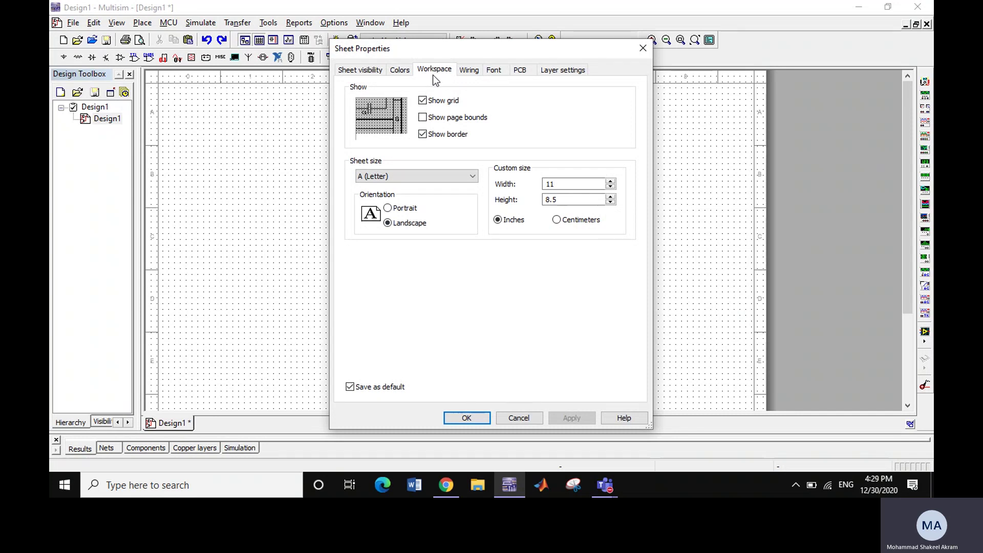
- Look through the visibility, colours, wiring, font, PCB and layer sections, then return to Workspace
click(367, 75)
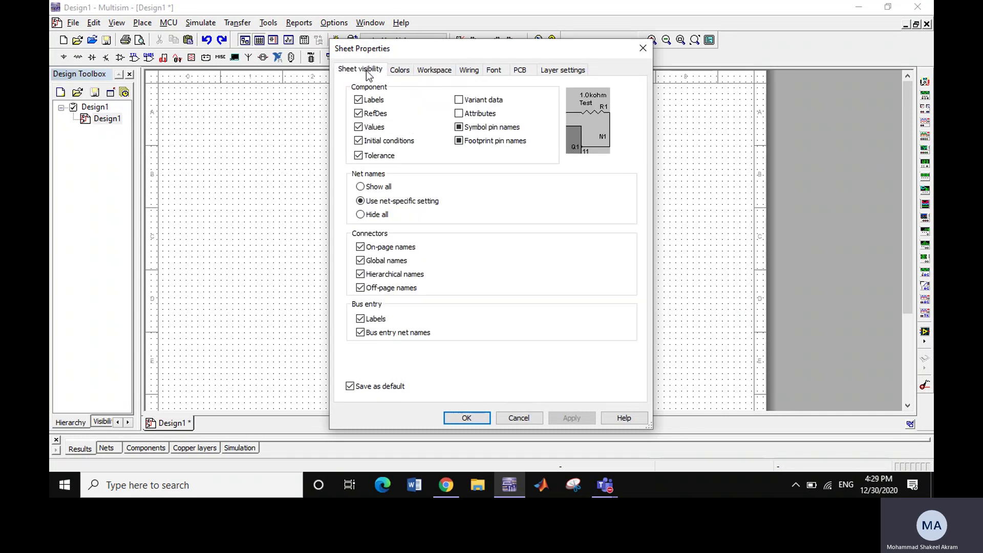
click(402, 72)
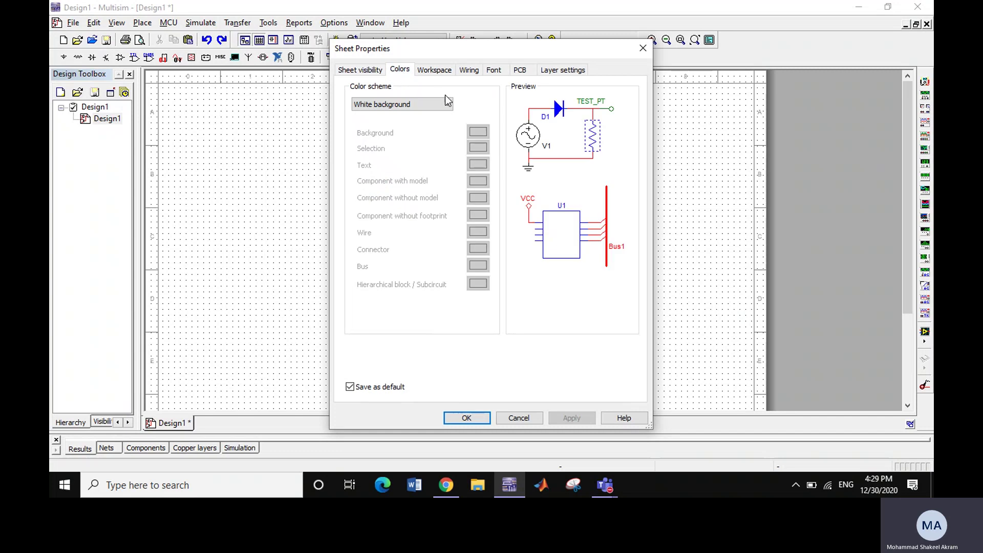
click(469, 70)
click(494, 70)
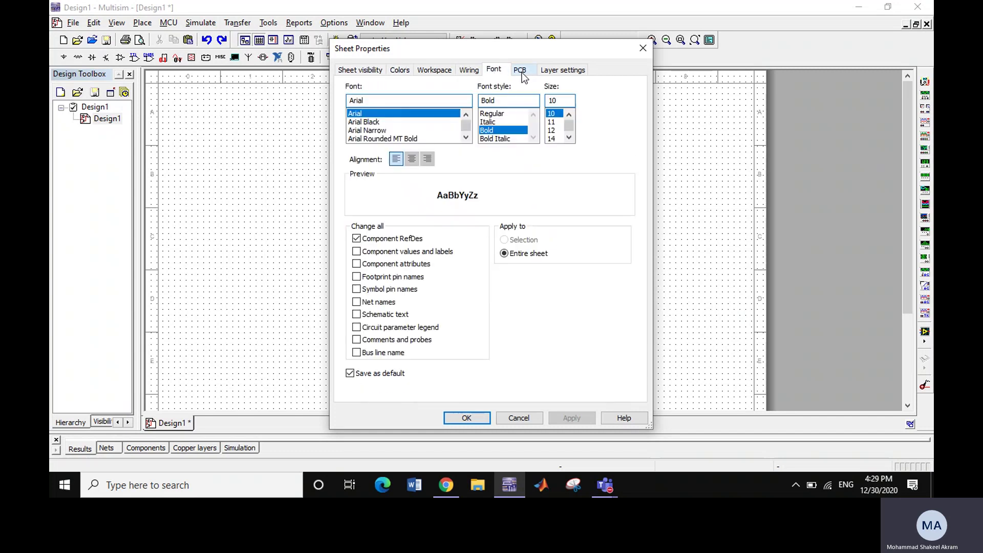
click(522, 73)
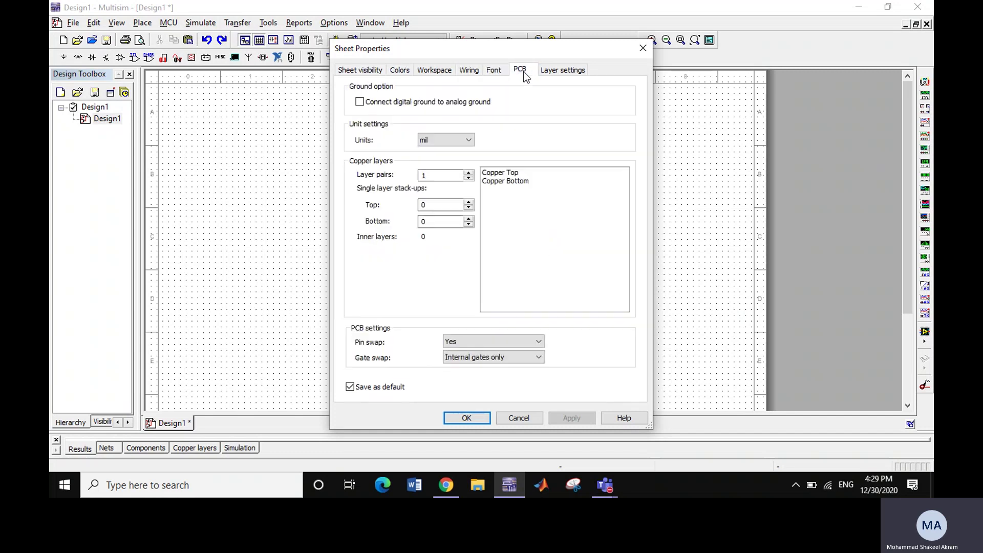
click(567, 73)
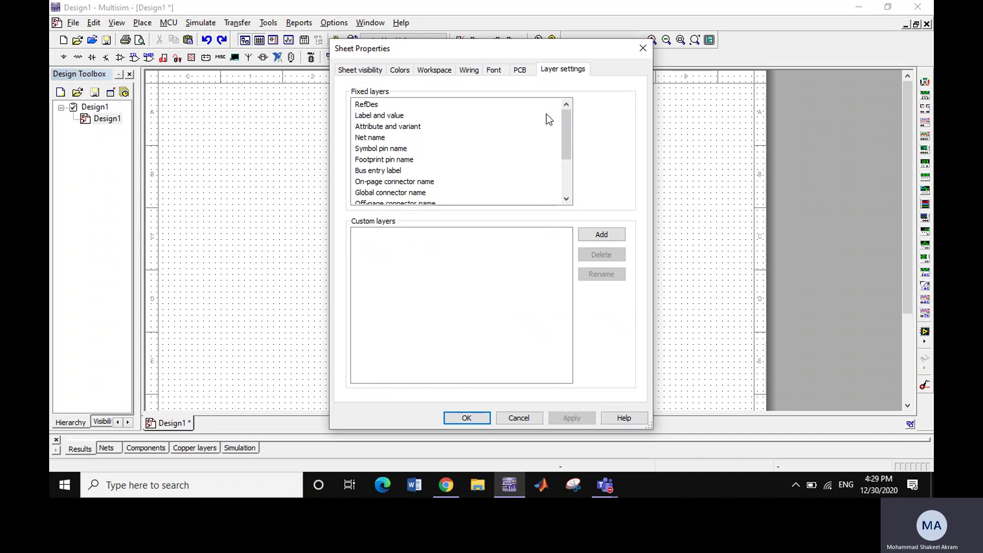
click(439, 72)
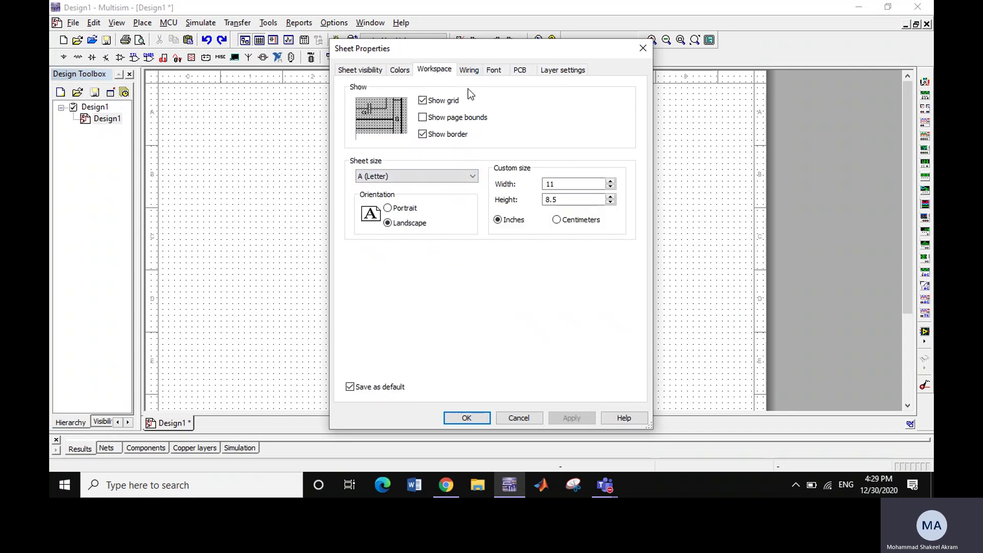
drag(455, 45, 528, 30)
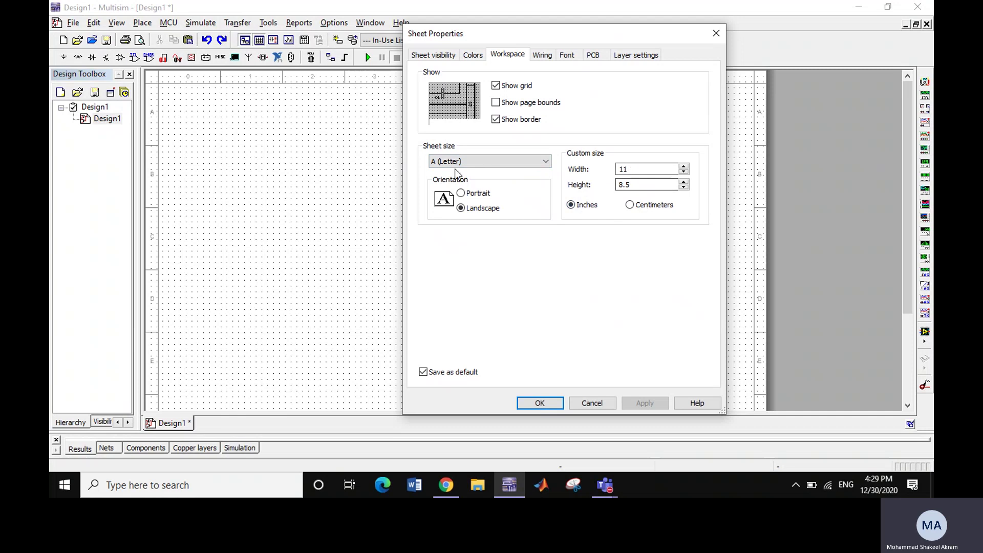
- Change the sheet width and height from 11 × 8.5 to 500 × 500 inches, apply, and close
click(507, 164)
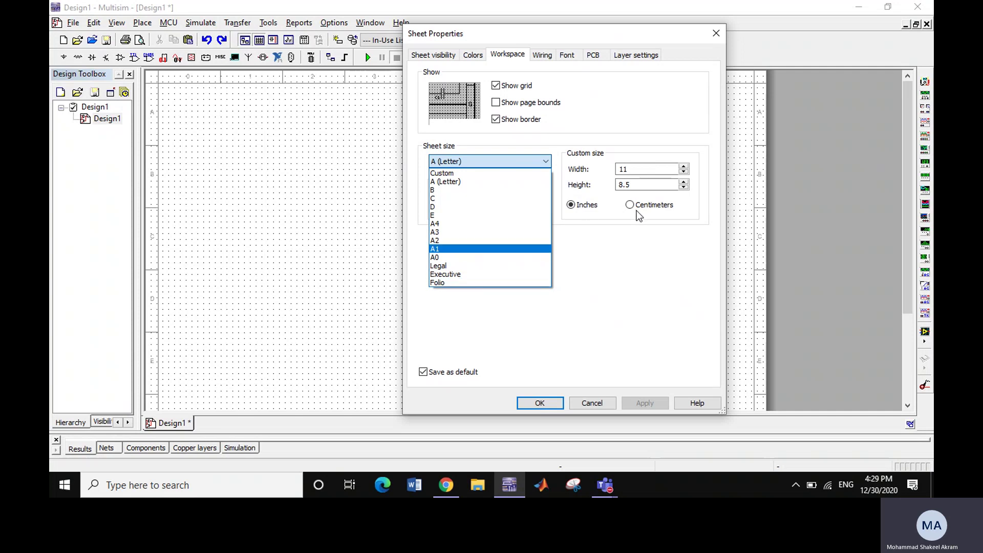
click(631, 237)
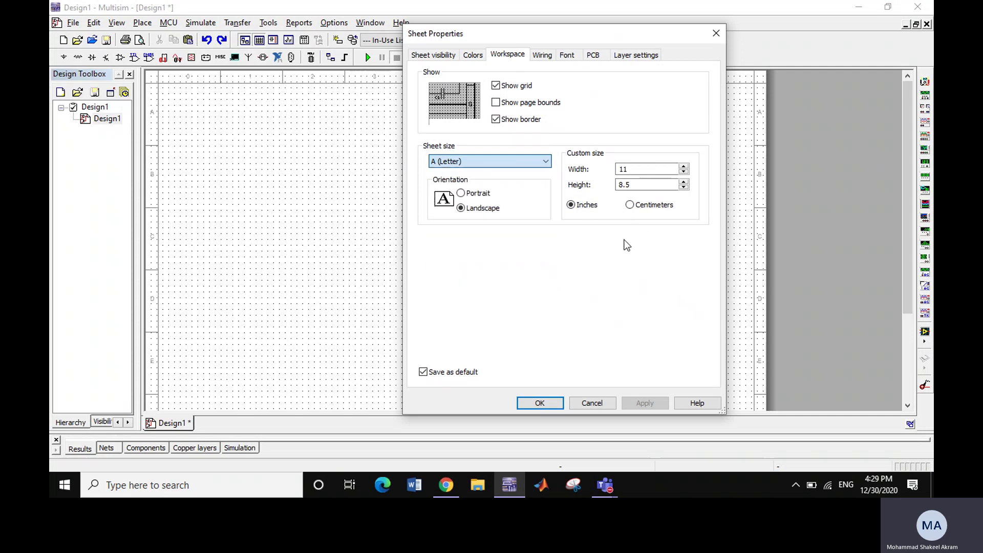
double_click(623, 169)
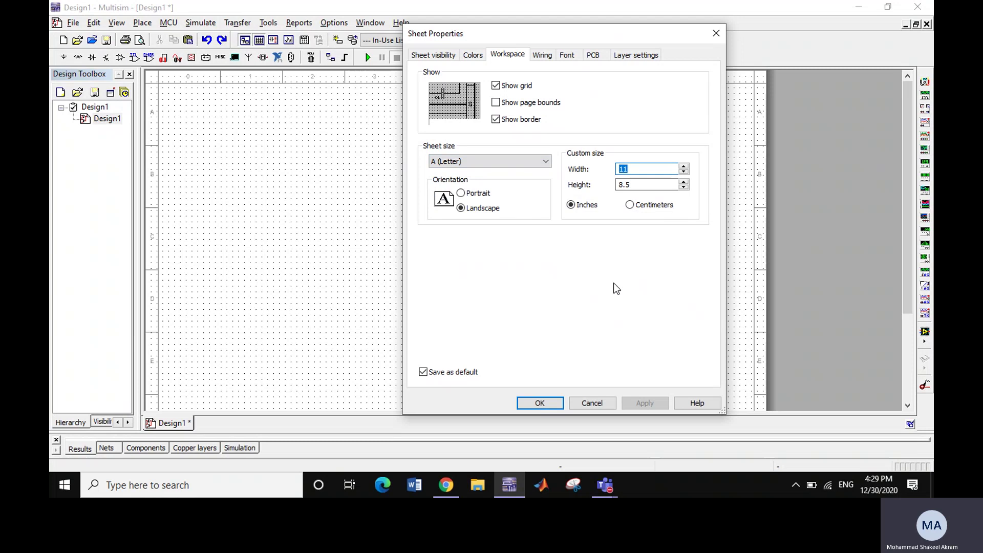
text(5)
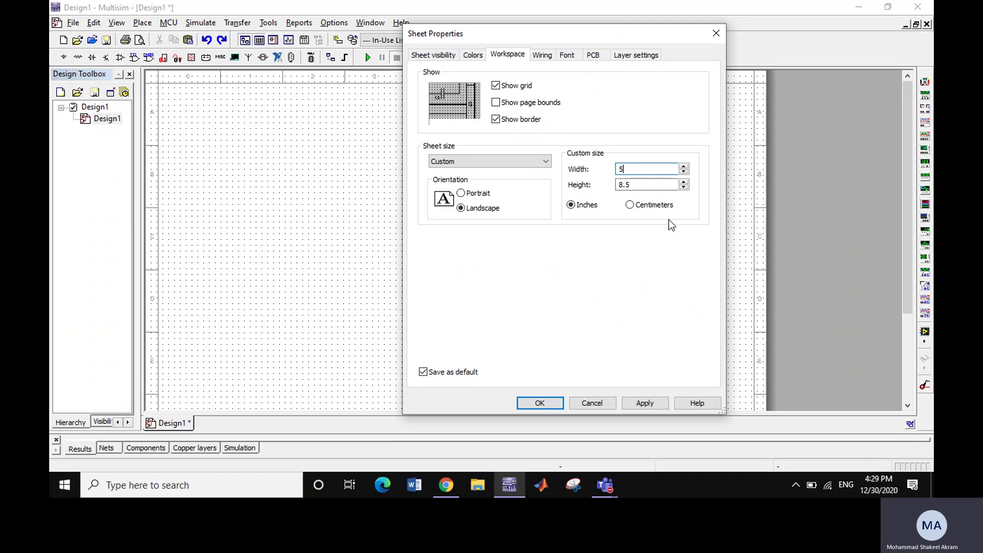
text(00)
double_click(636, 182)
text(500)
click(646, 404)
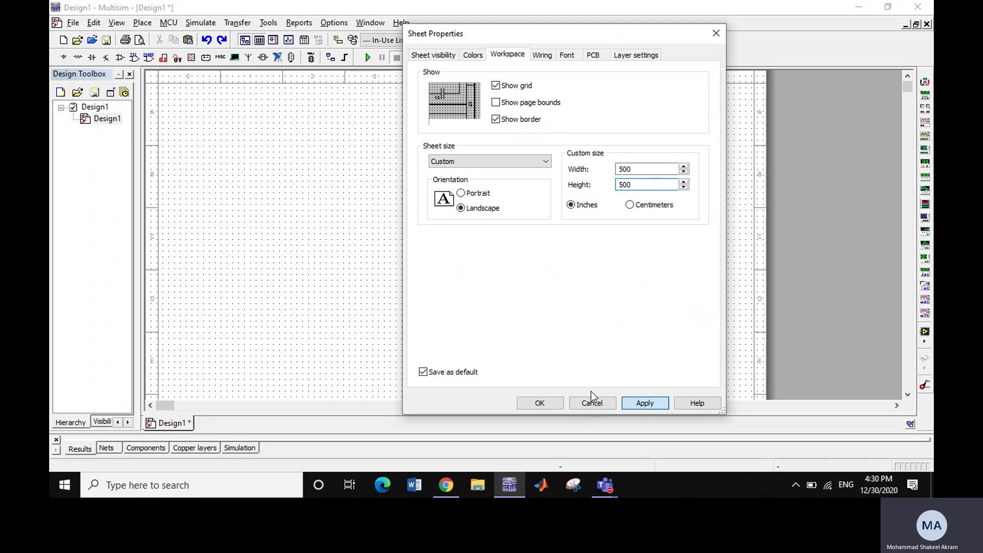
click(551, 403)
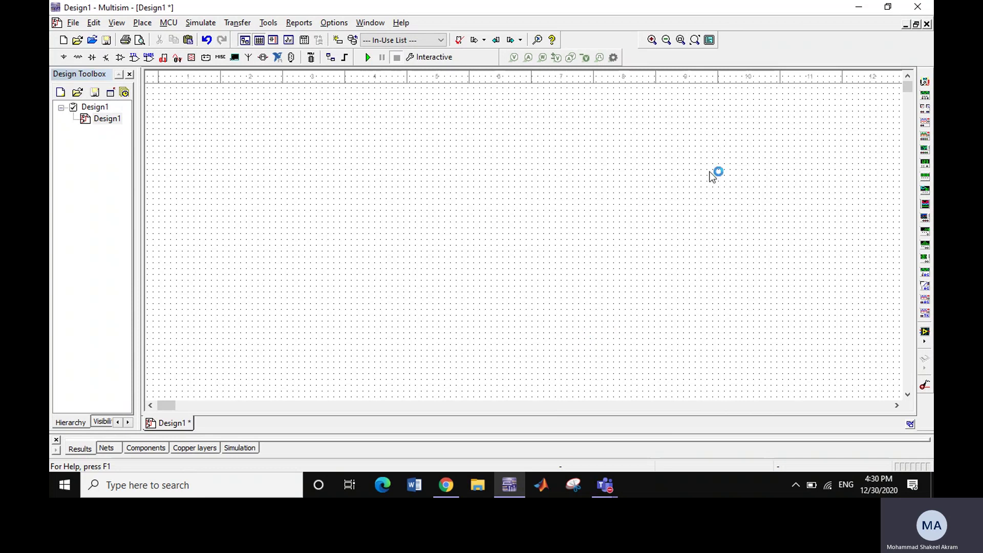
drag(171, 407, 158, 406)
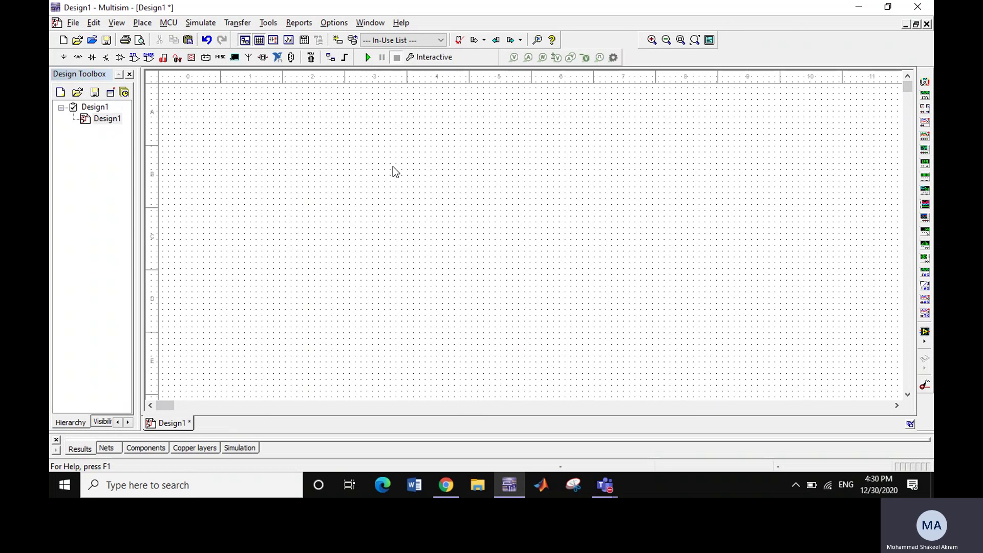
click(93, 57)
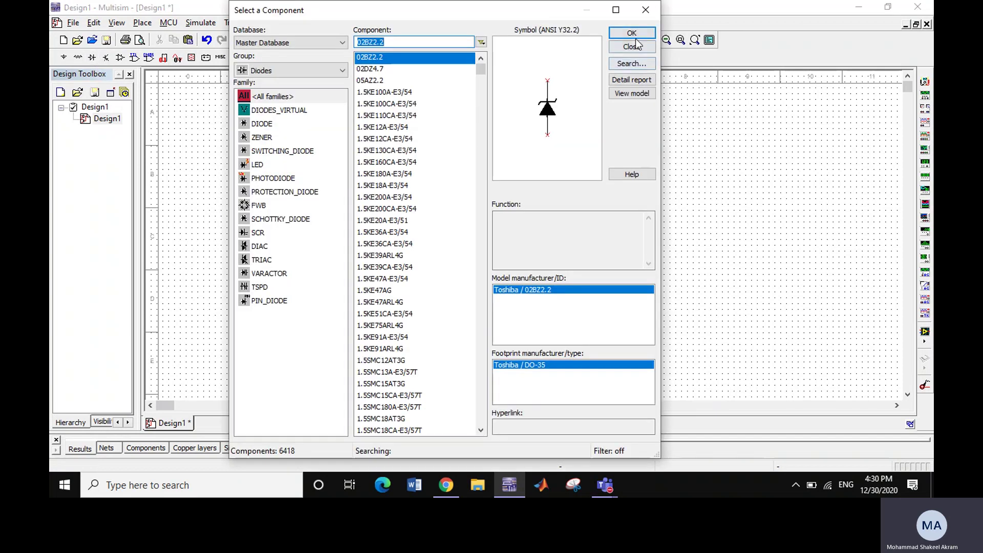
- Place the 02BZ2.2 Zener diode D1 near the sheet's top and close the component browser
click(626, 88)
key(Escape)
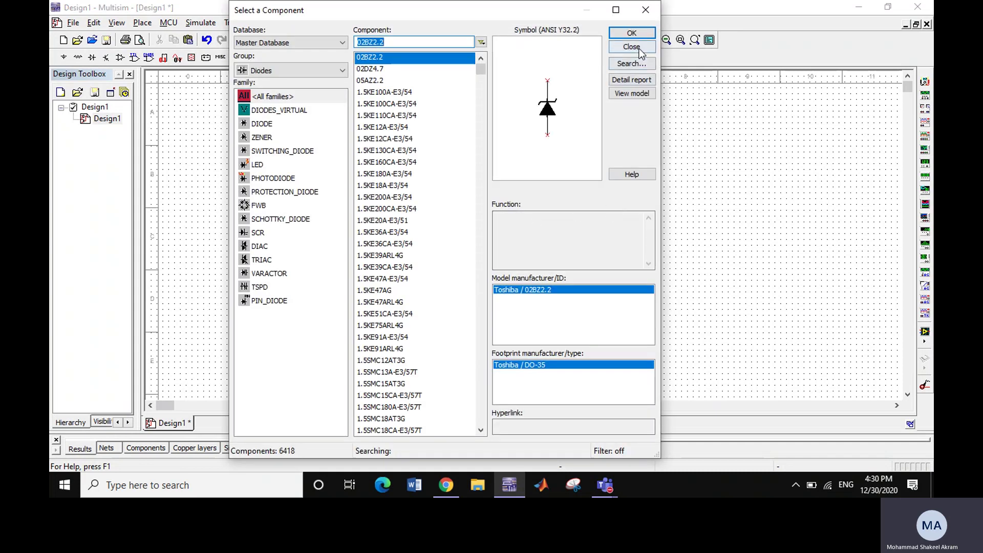
click(639, 49)
scroll(531, 184, up, 2)
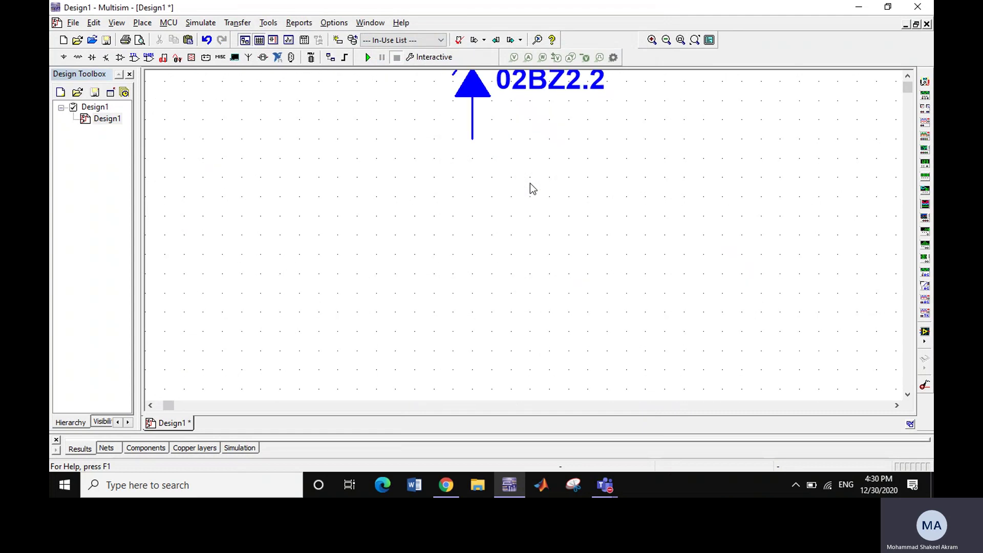
- Zoom out and scroll horizontally across the 500-inch sheet to see its extent around D1
scroll(531, 185, down, 3)
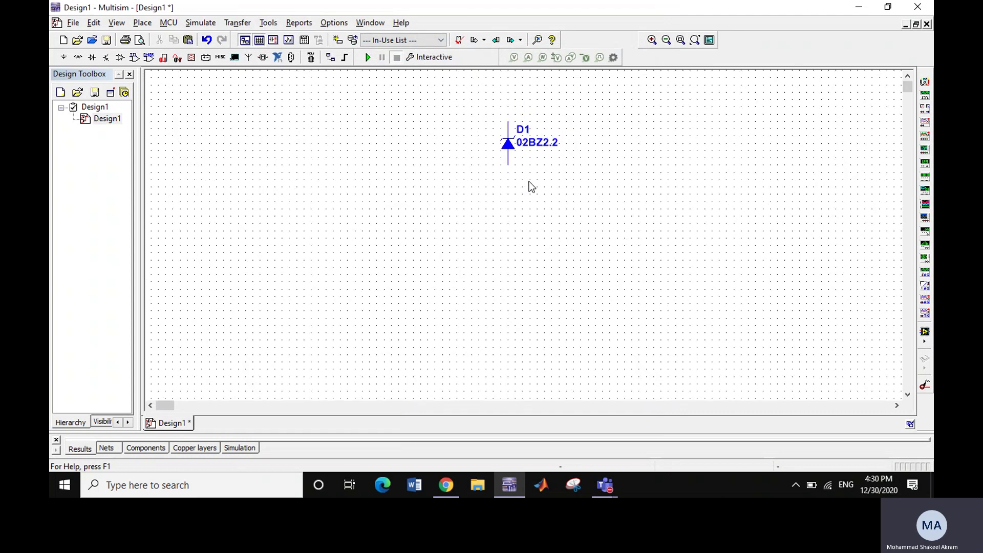
scroll(529, 182, down, 2)
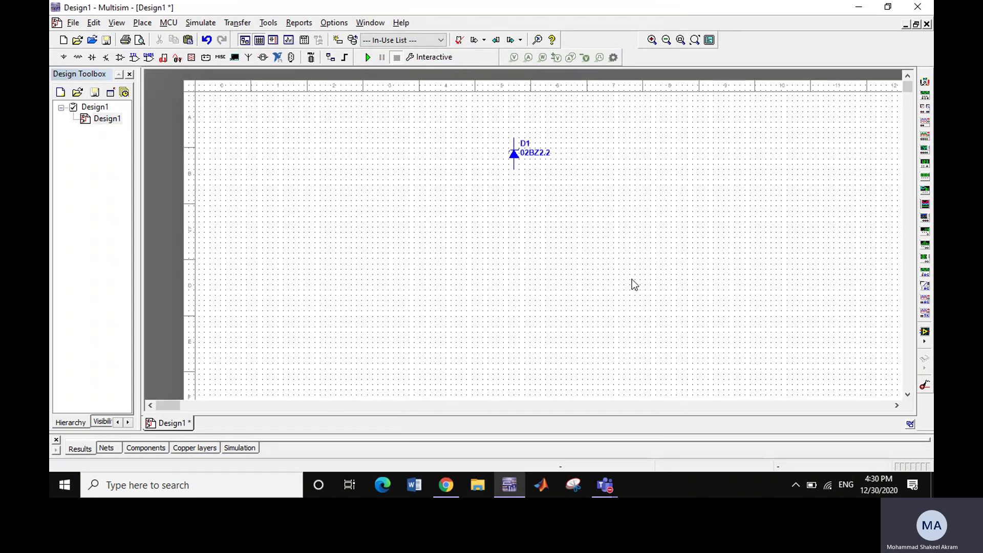
scroll(628, 259, down, 3)
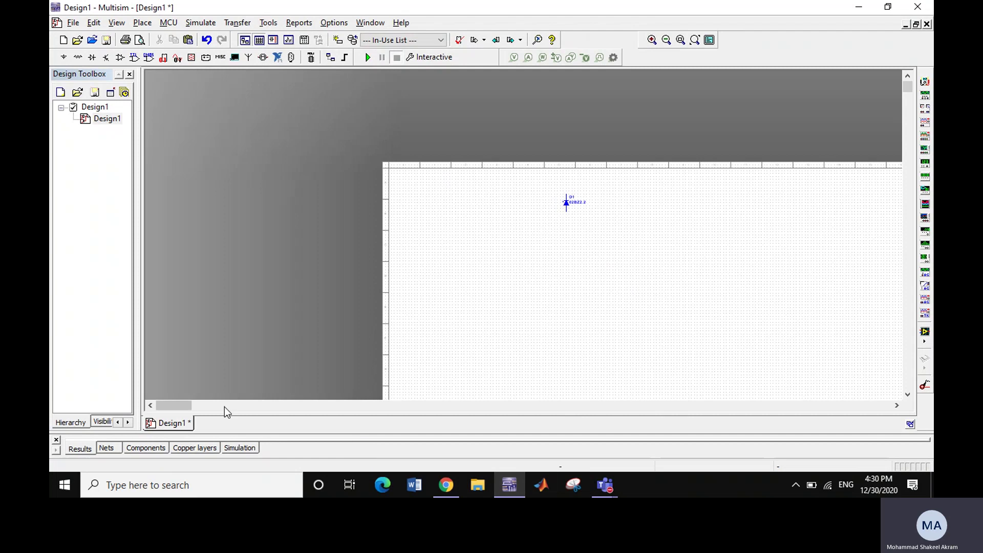
drag(174, 406, 883, 409)
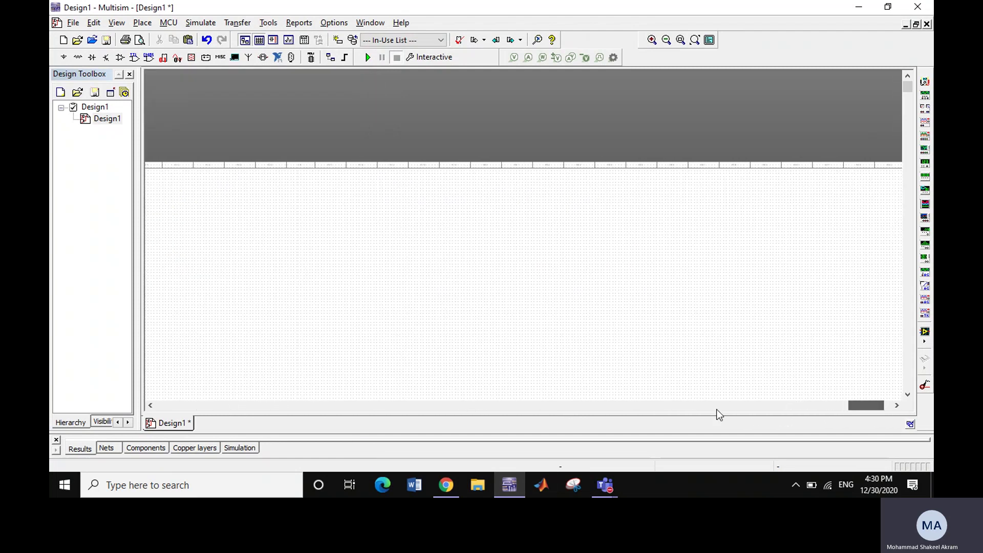
click(589, 406)
drag(262, 407, 115, 404)
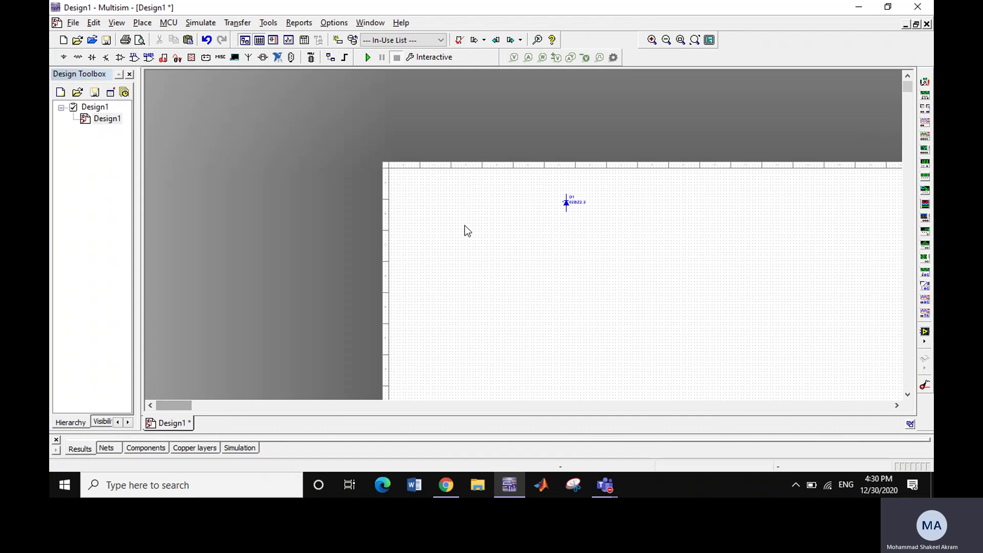
- Bring the Microsoft Teams meeting window to the front from the taskbar
mouse_move(605, 485)
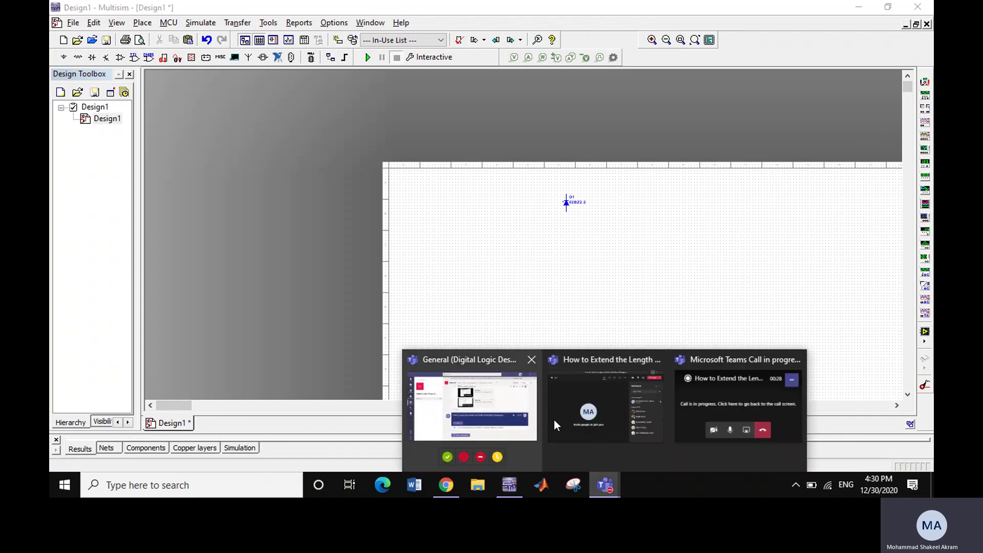
click(596, 413)
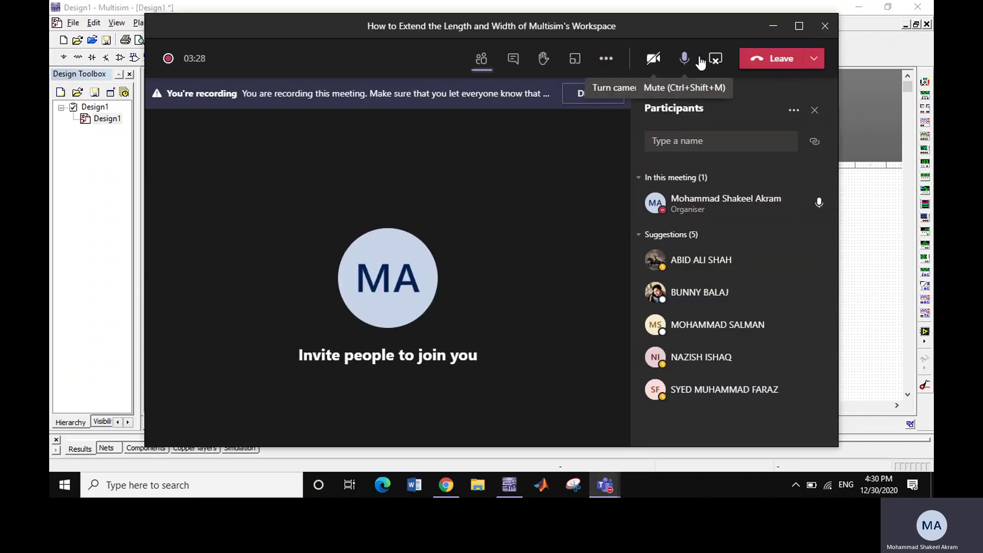